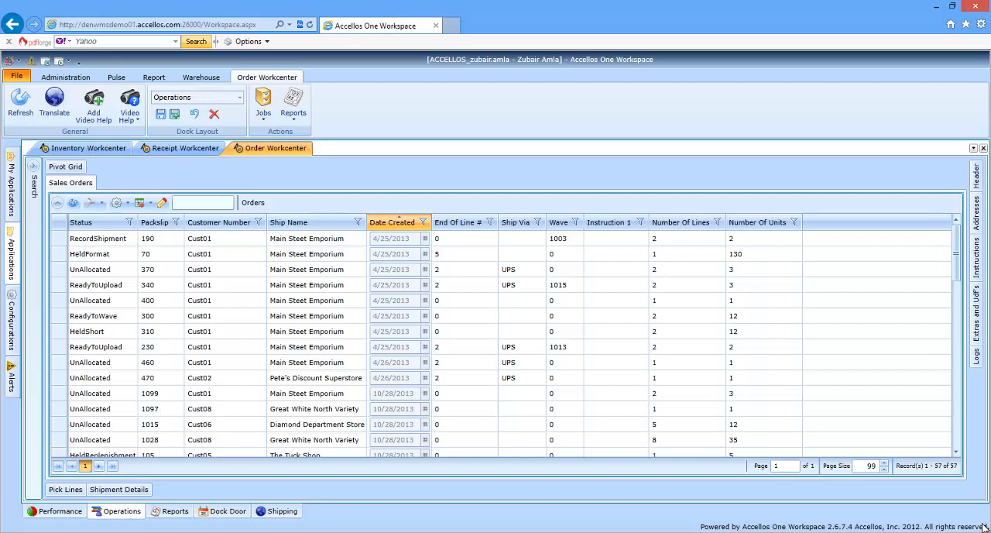
# Switch to the Order Workcenter and view the addresses and instructions of a sales order
pyautogui.click(271, 148)
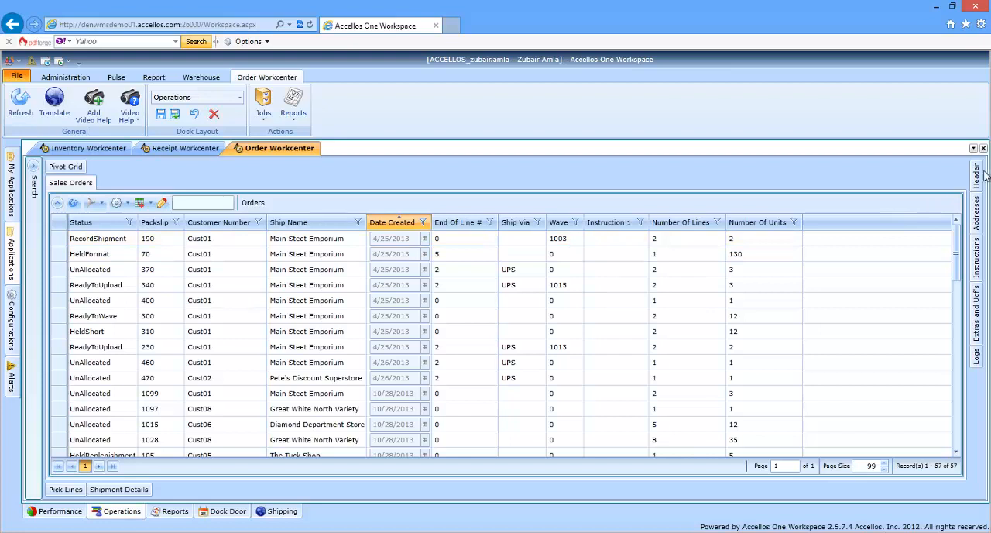
pyautogui.moveTo(981, 203)
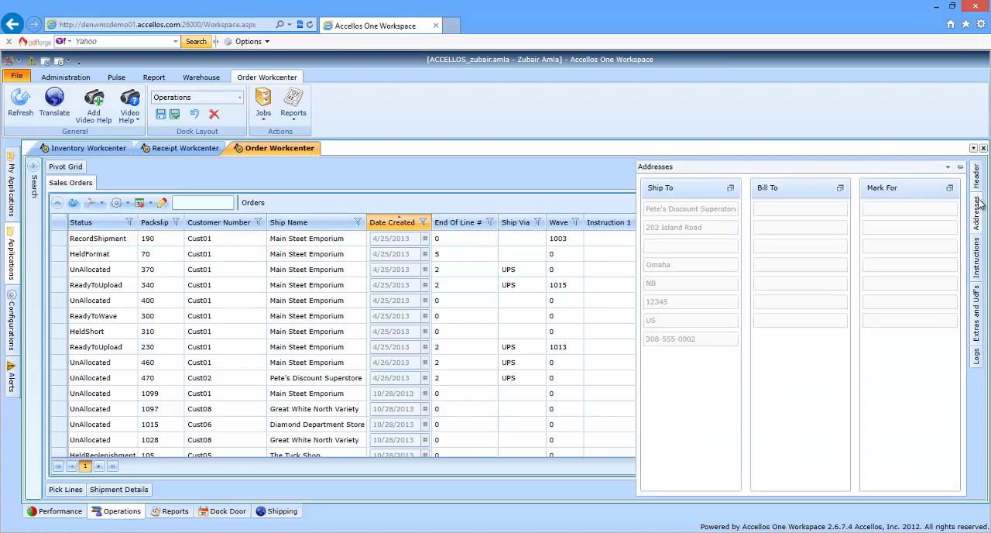
pyautogui.moveTo(979, 246)
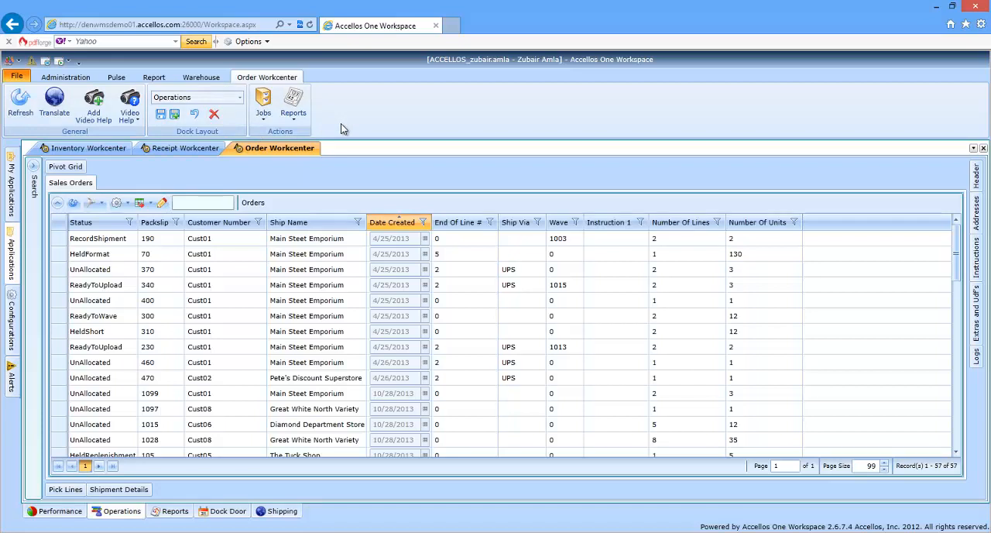
# Review the available order jobs and order reports without running any of them
pyautogui.click(264, 120)
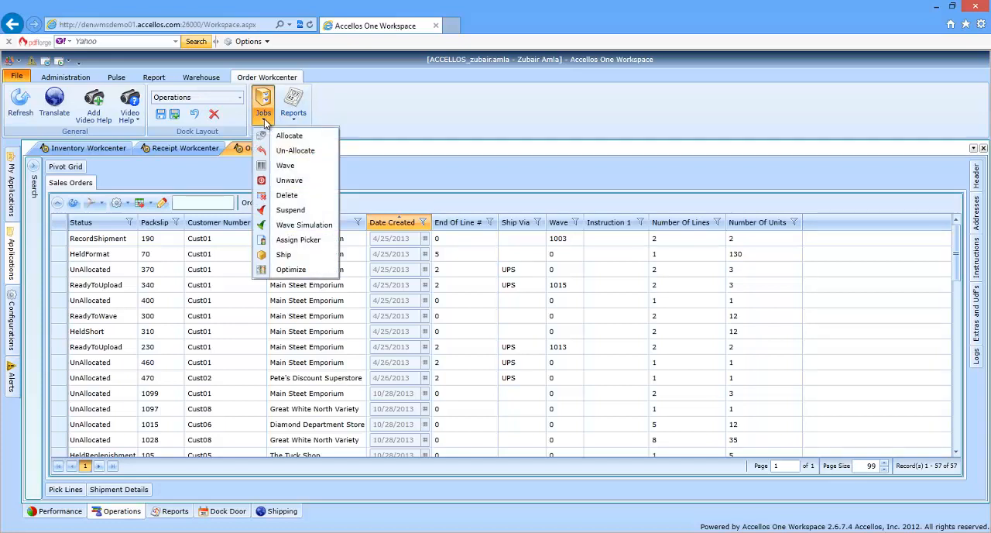
pyautogui.click(264, 116)
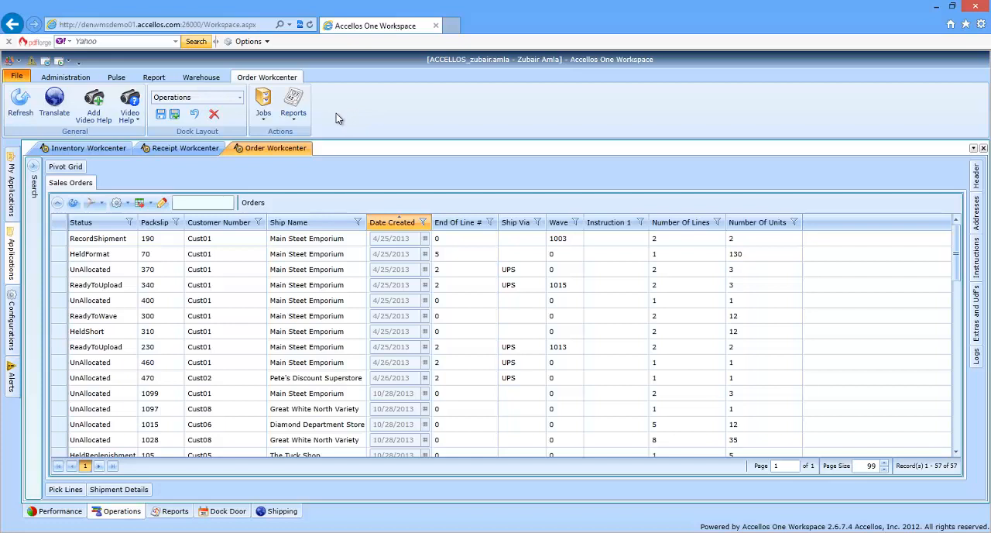
pyautogui.click(302, 120)
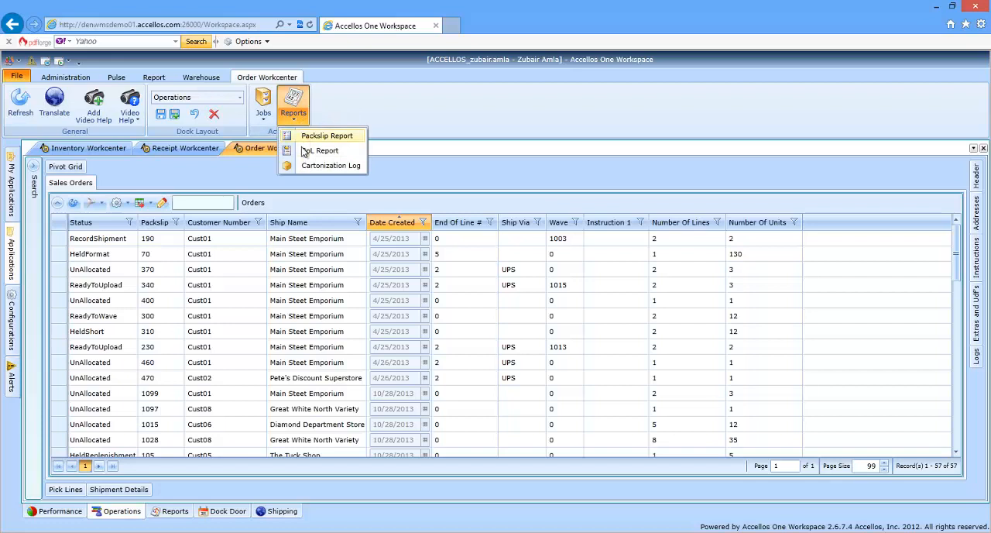
pyautogui.click(391, 124)
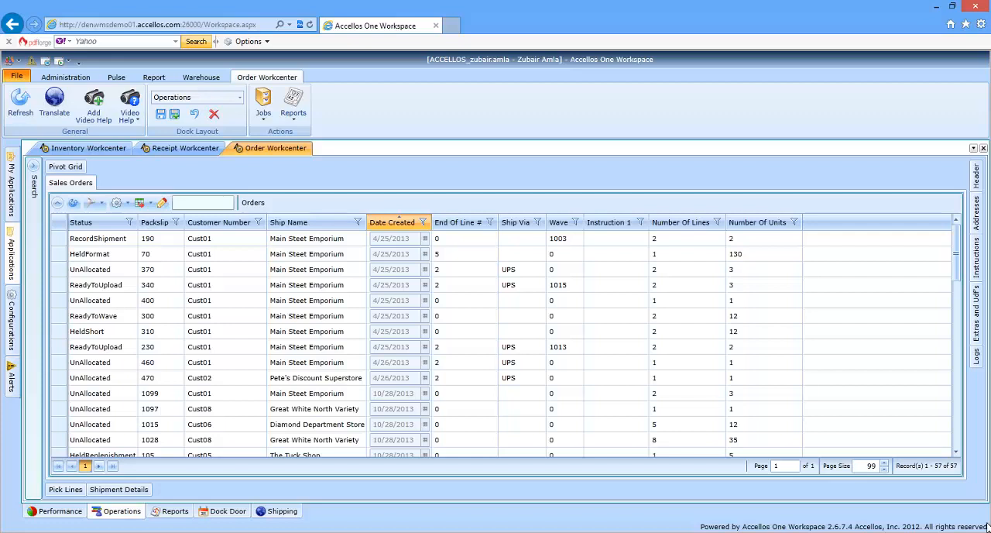
# Filter the sales orders with the saved search One Line One Unit Orders
pyautogui.click(34, 179)
pyautogui.click(82, 171)
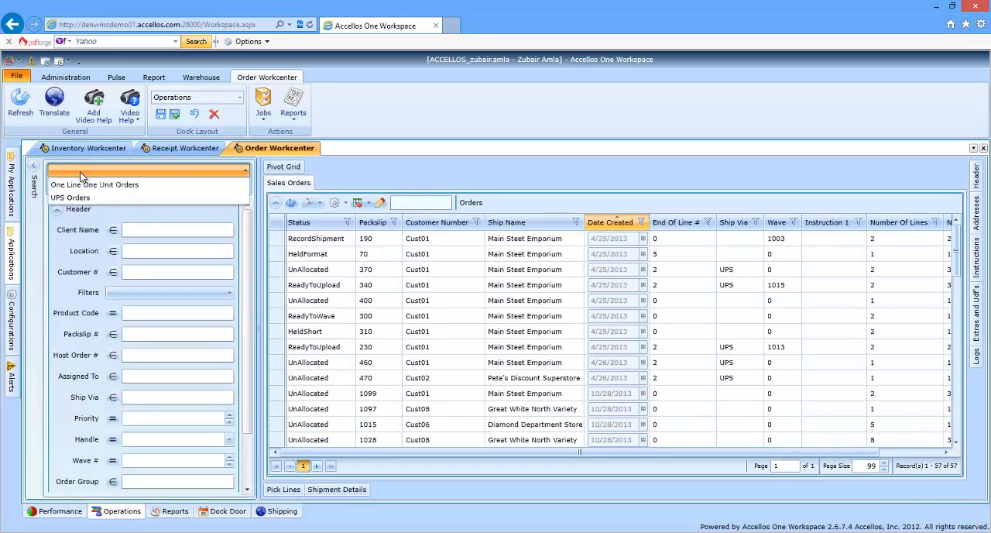
pyautogui.click(50, 184)
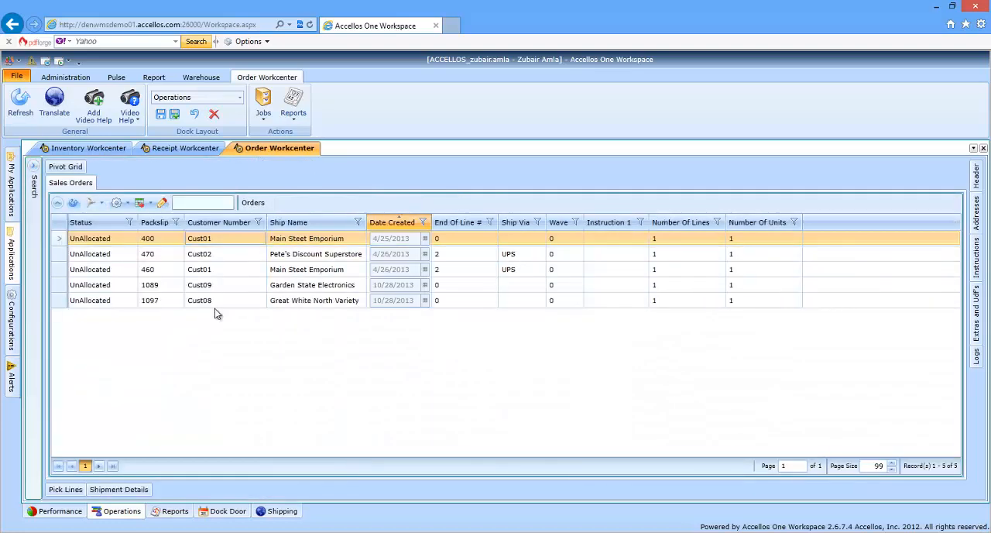
# Select all the filtered orders and open an Allocate job for them
pyautogui.keyDown('shift'); pyautogui.click(214, 306); pyautogui.keyUp('shift')
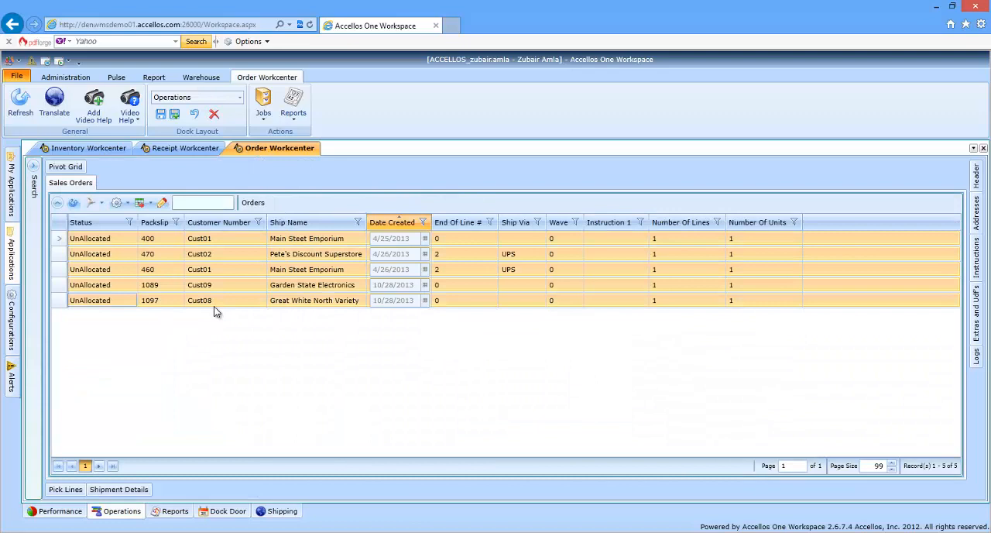
pyautogui.click(263, 120)
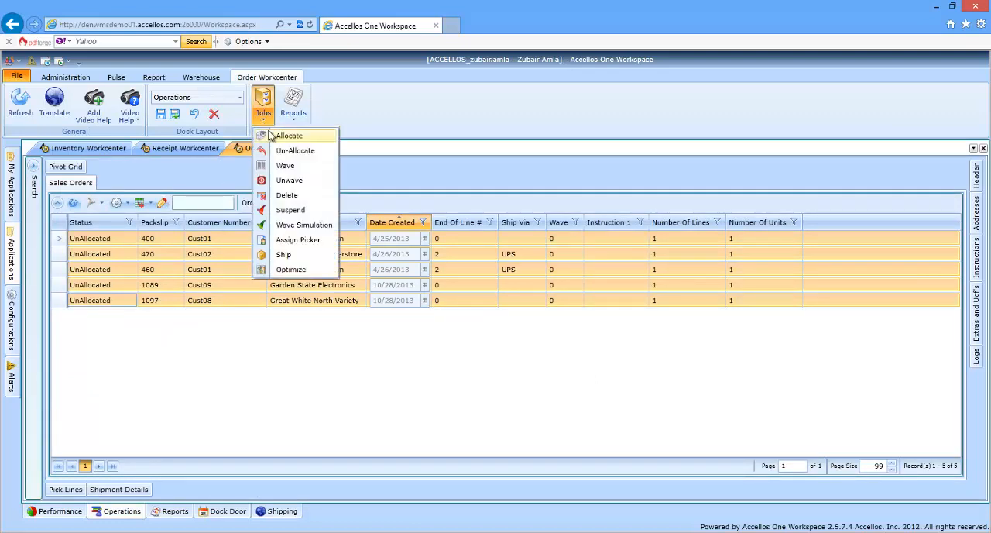
pyautogui.click(287, 136)
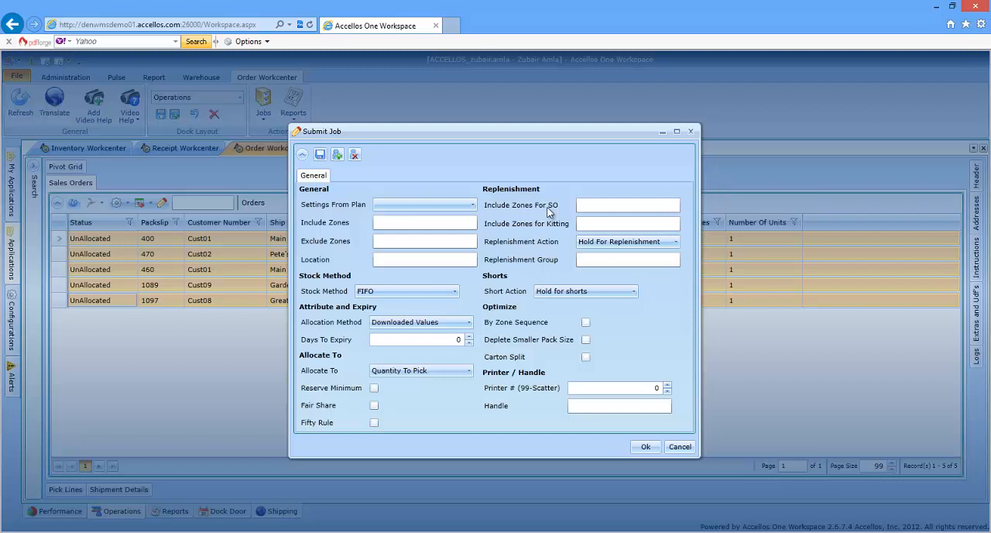
# Set the allocation job to include zone C and exclude zone R
pyautogui.click(467, 222)
pyautogui.write('C')
pyautogui.click(430, 243)
pyautogui.write('R')
# Keep FIFO as the allocation job's stock method and set Days To Expiry to 20
pyautogui.click(450, 292)
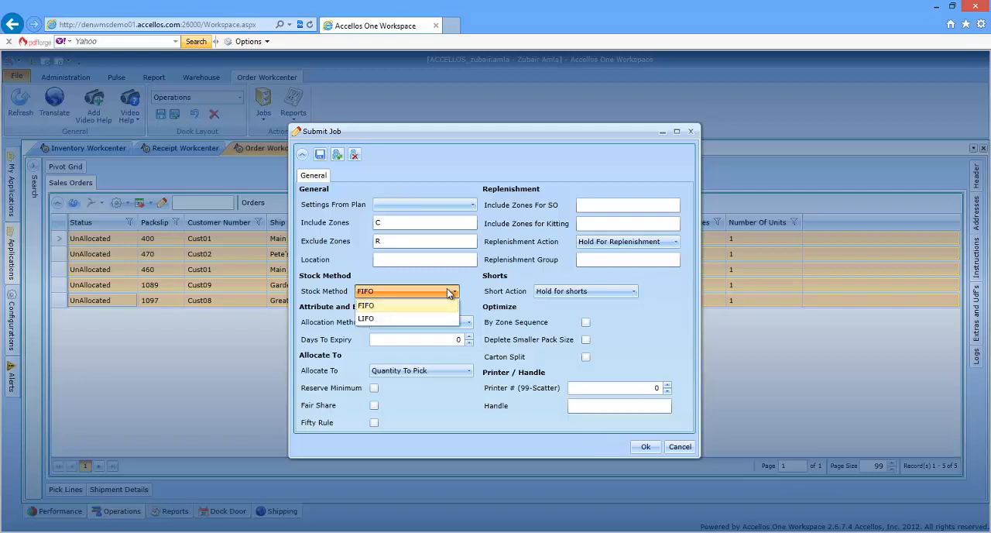
pyautogui.click(447, 288)
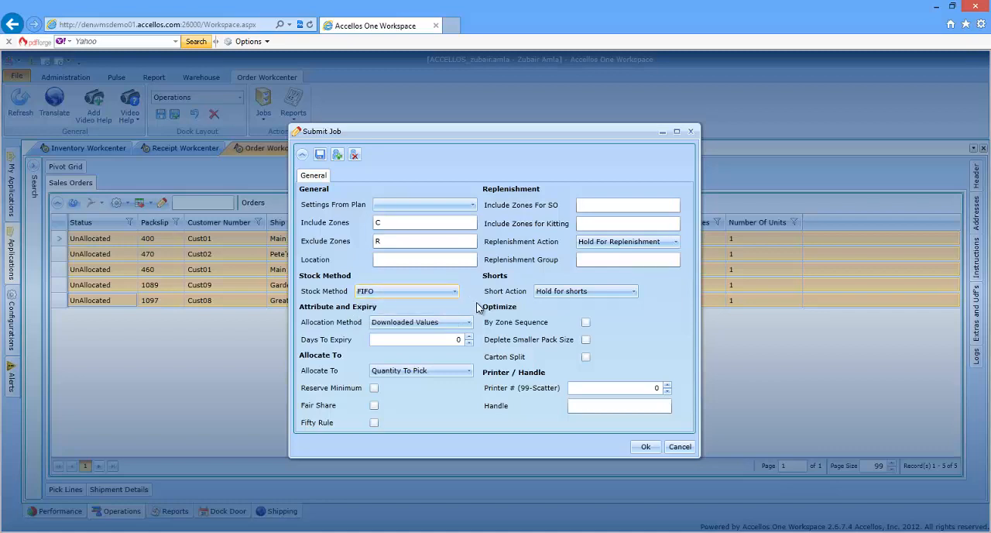
pyautogui.click(458, 339)
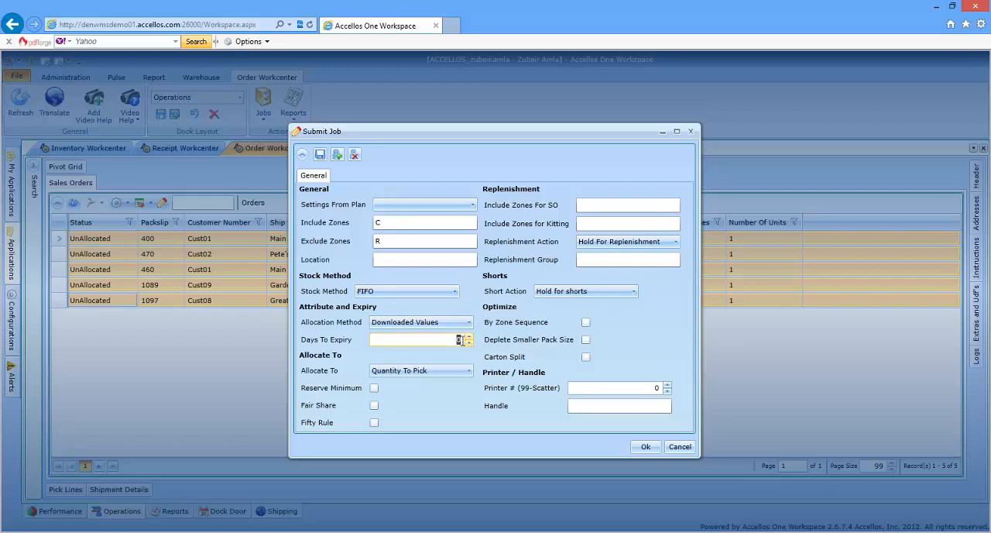
pyautogui.write('20')
# Set the replenishment Include Zones For SO to F and try the Deplete Smaller Pack Size option
pyautogui.click(598, 205)
pyautogui.write('F')
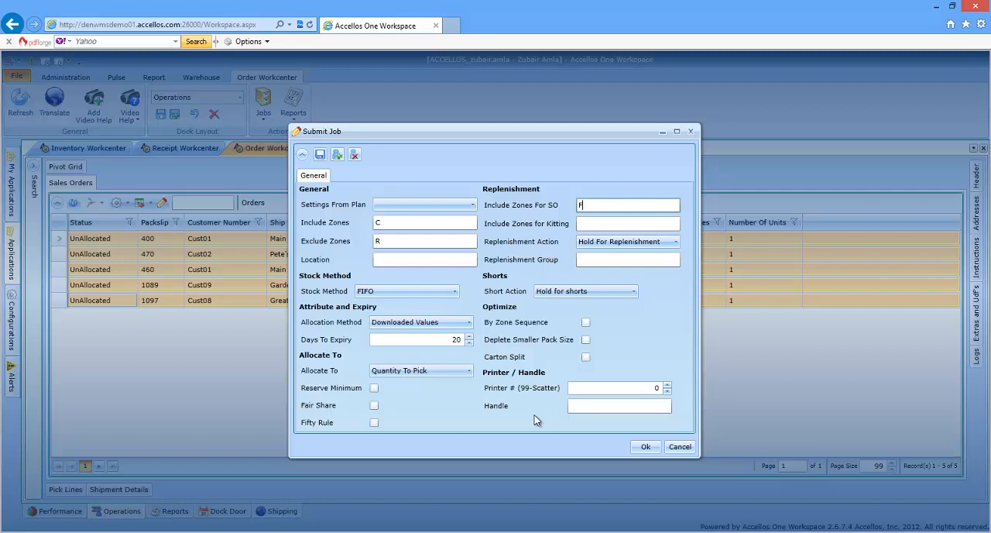
pyautogui.click(586, 340)
pyautogui.click(587, 341)
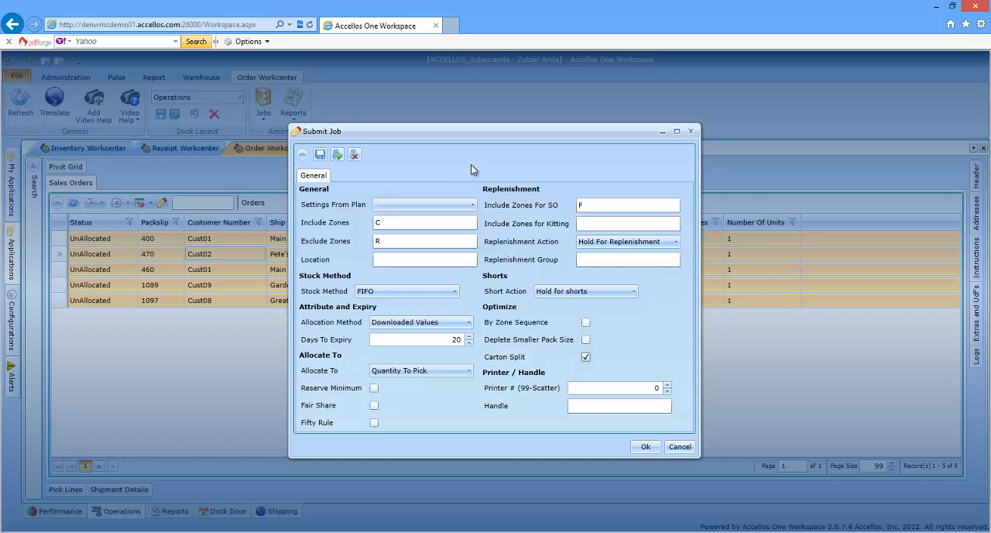
# Load the job settings from the REGULAR ORDERS plan and submit the allocation job
pyautogui.click(473, 205)
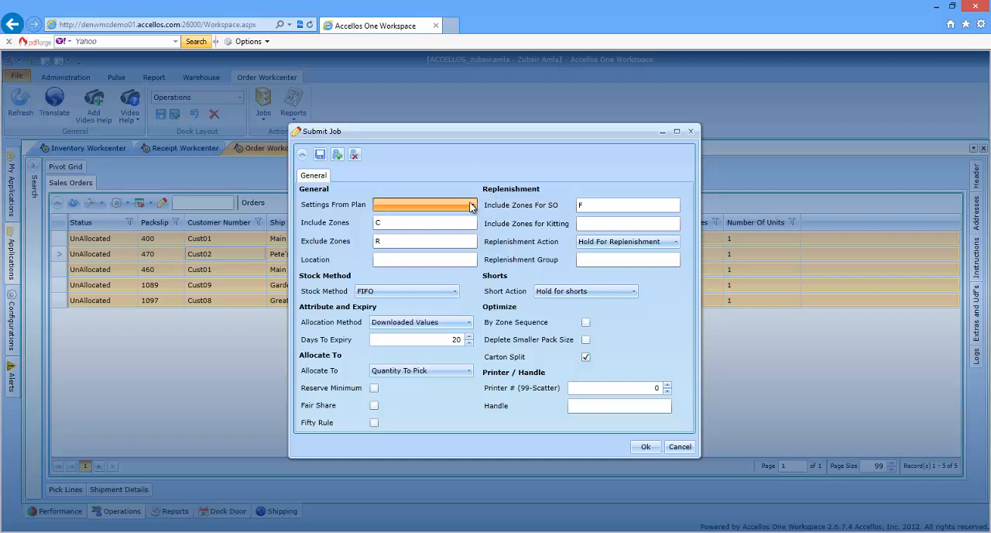
pyautogui.click(454, 232)
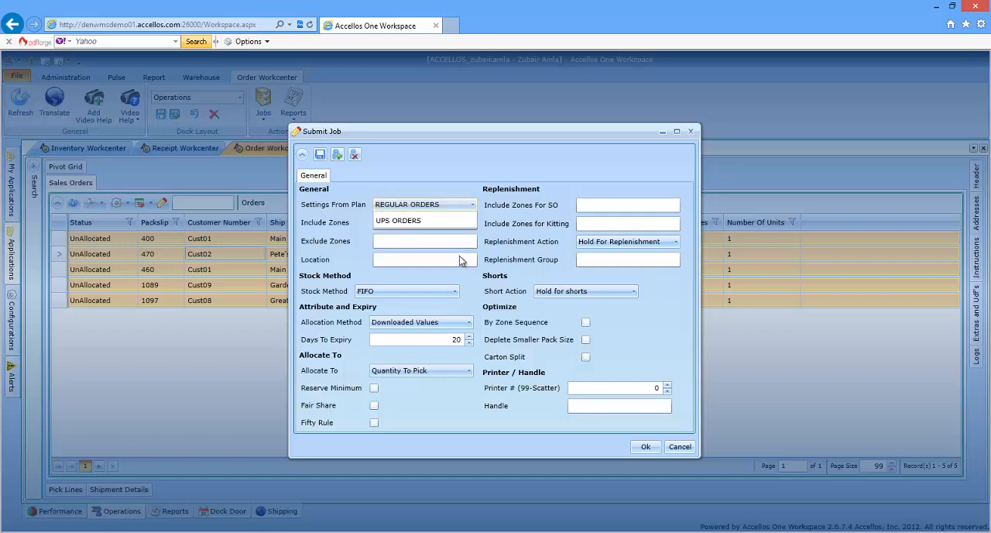
pyautogui.click(648, 447)
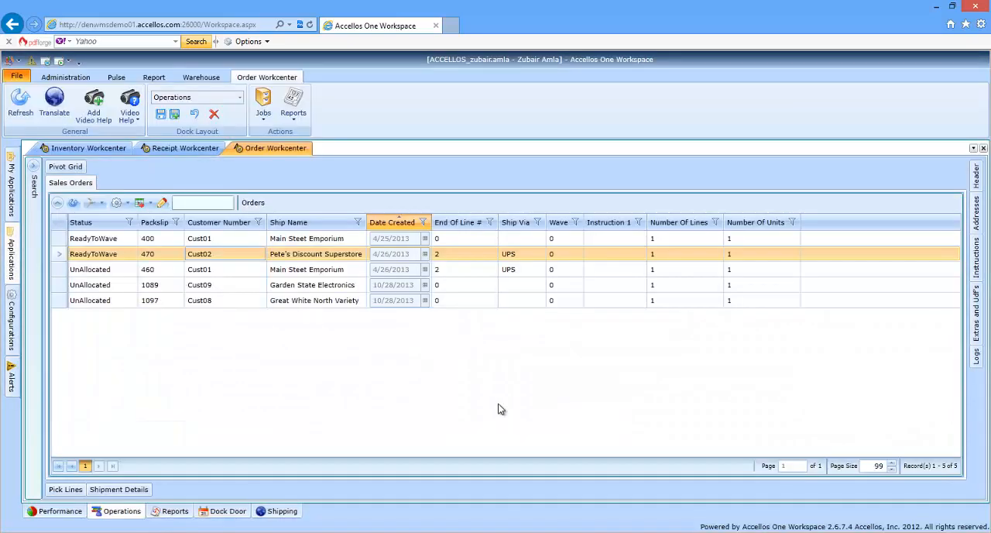
# Examine the REGULAR ORDERS plan in Wave and Allocation Planning, close it and refresh the sales orders list
pyautogui.click(17, 262)
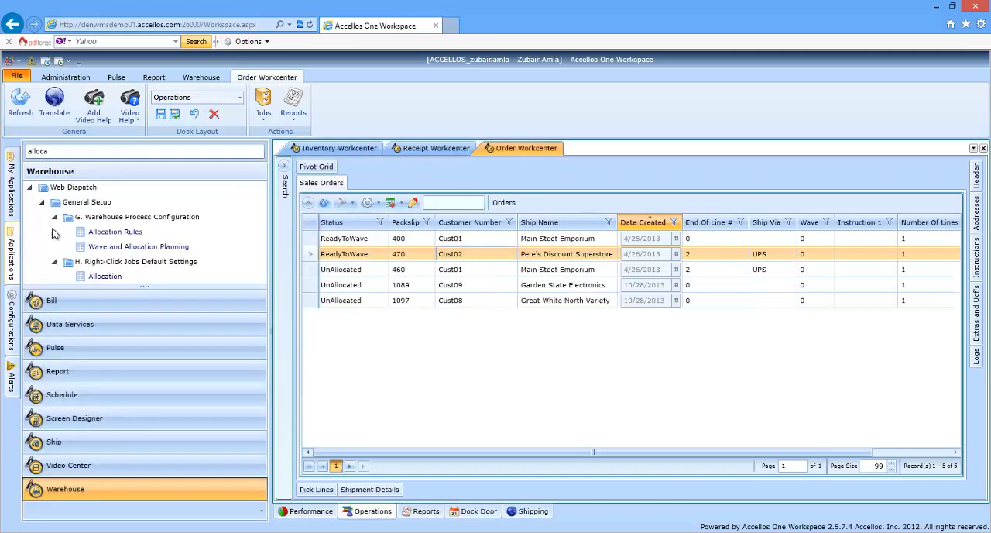
pyautogui.click(155, 248)
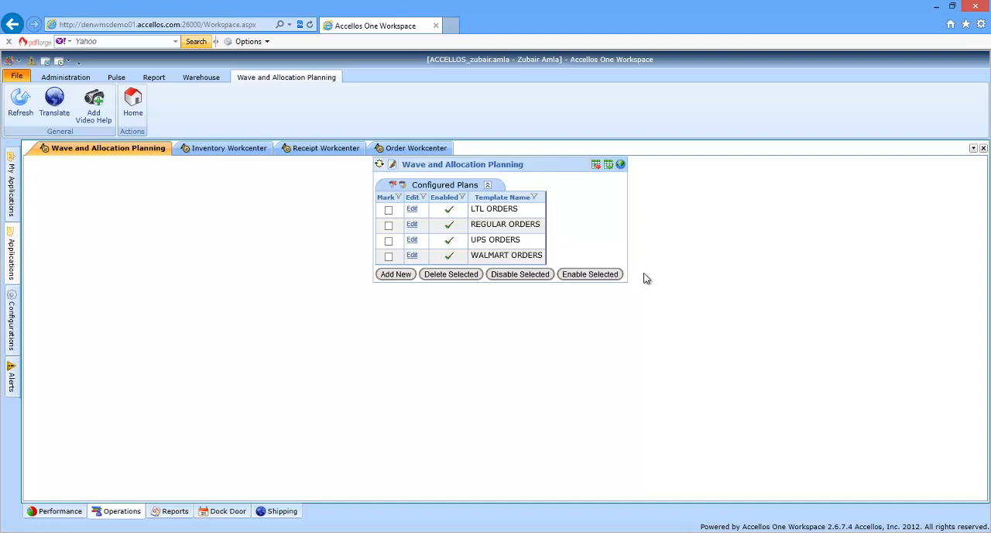
pyautogui.click(414, 227)
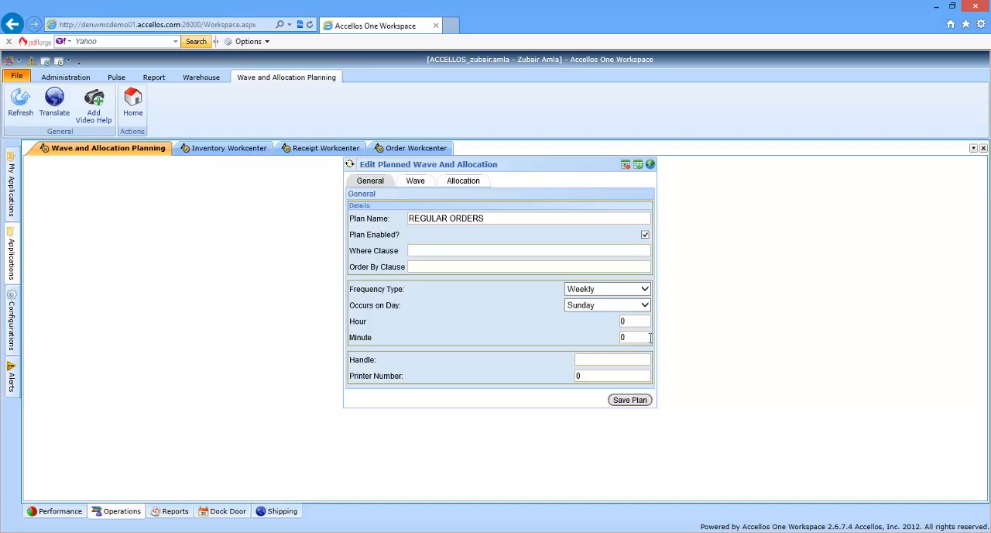
pyautogui.click(983, 148)
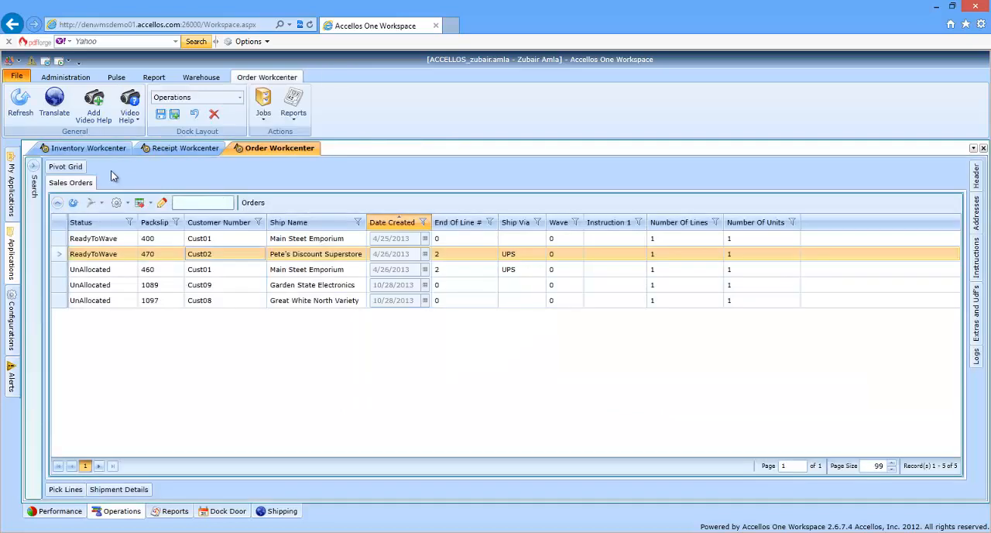
pyautogui.click(73, 202)
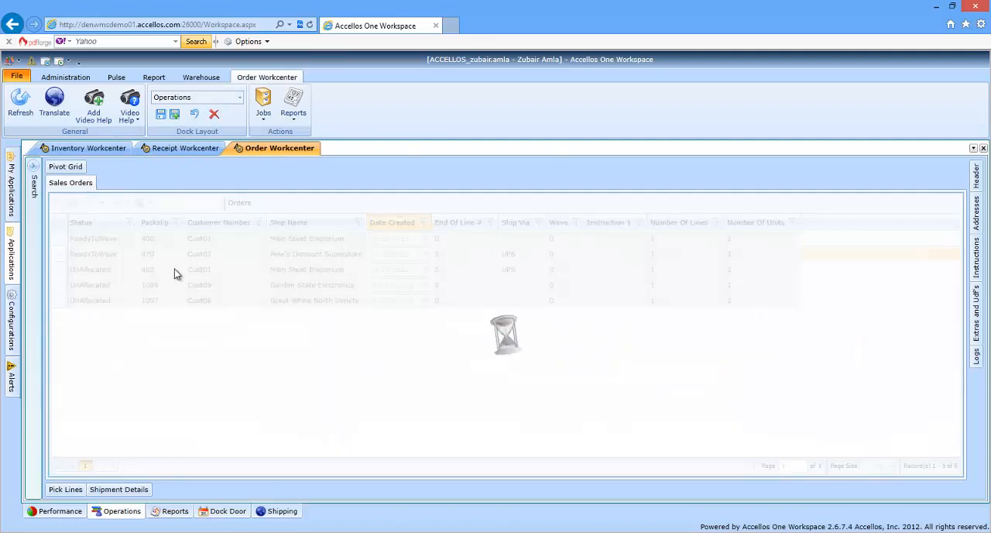